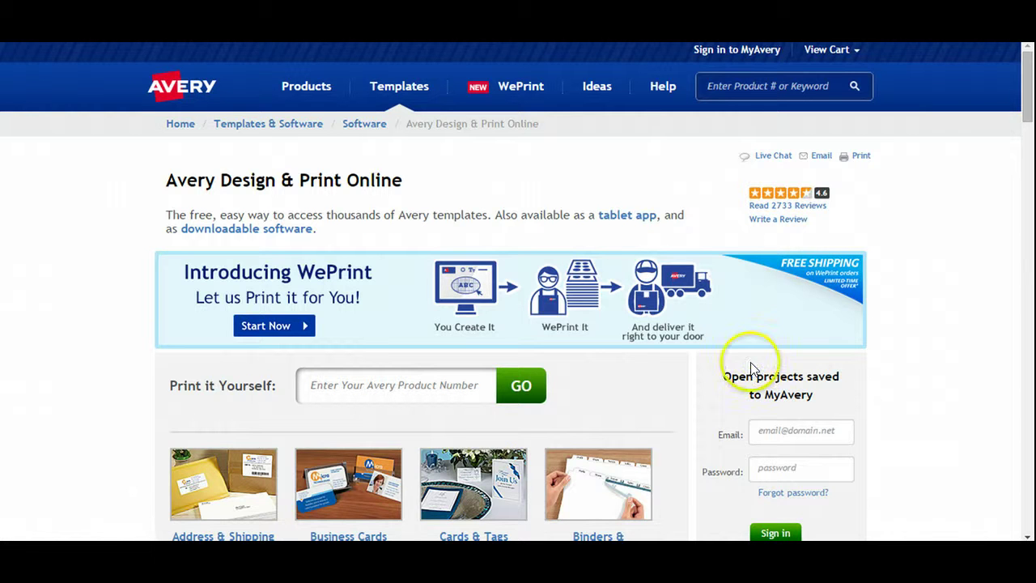
Step: Scroll down until the 'Create a MyAvery Account' link under the Sign in box shows
left_click_drag(1028, 98, 1030, 125)
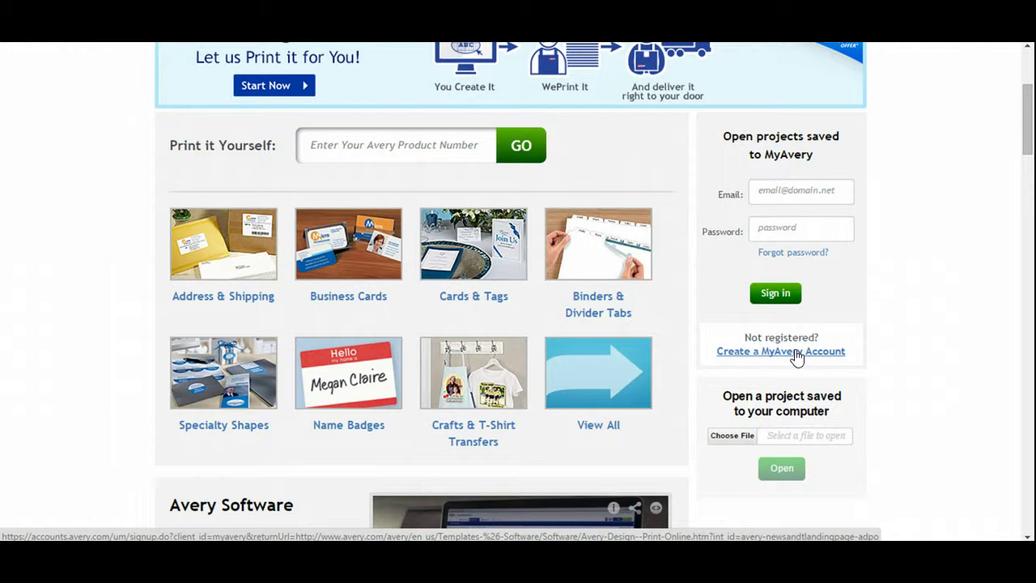
Step: Follow the 'Create a MyAvery Account' link to load the Welcome to MyAvery sign-in page
left_click(797, 352)
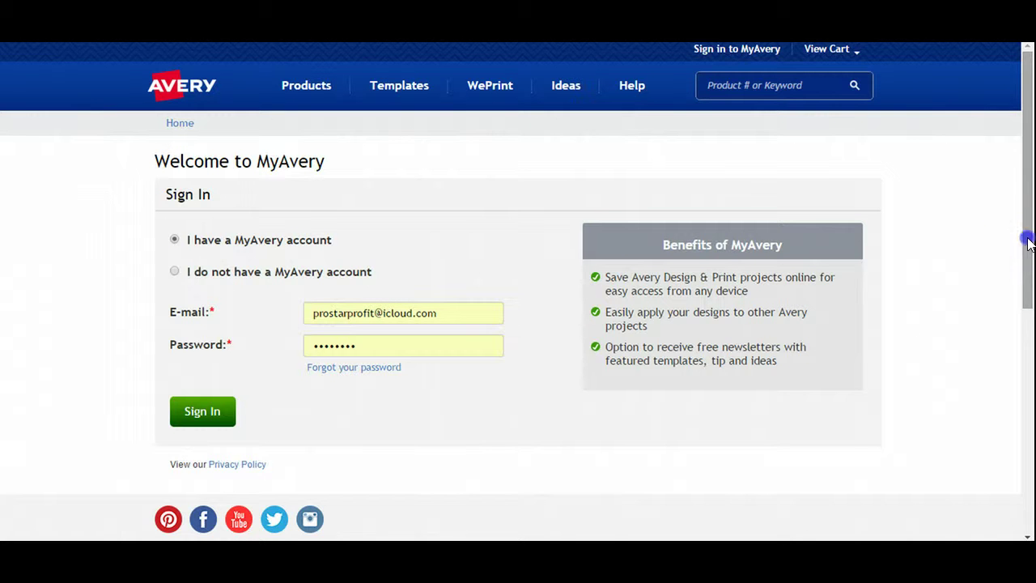
left_click_drag(1027, 238, 1031, 297)
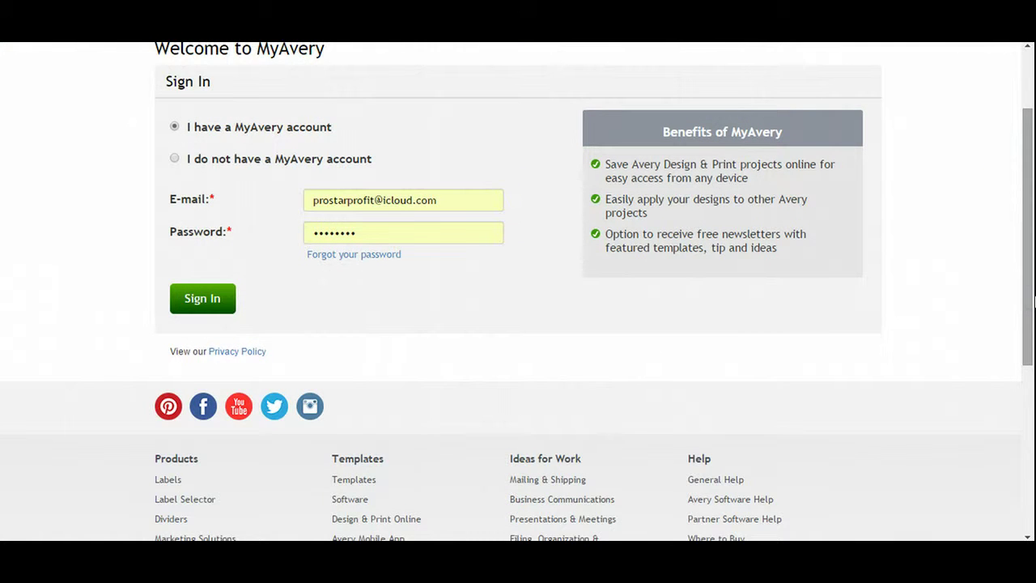
left_click(342, 110)
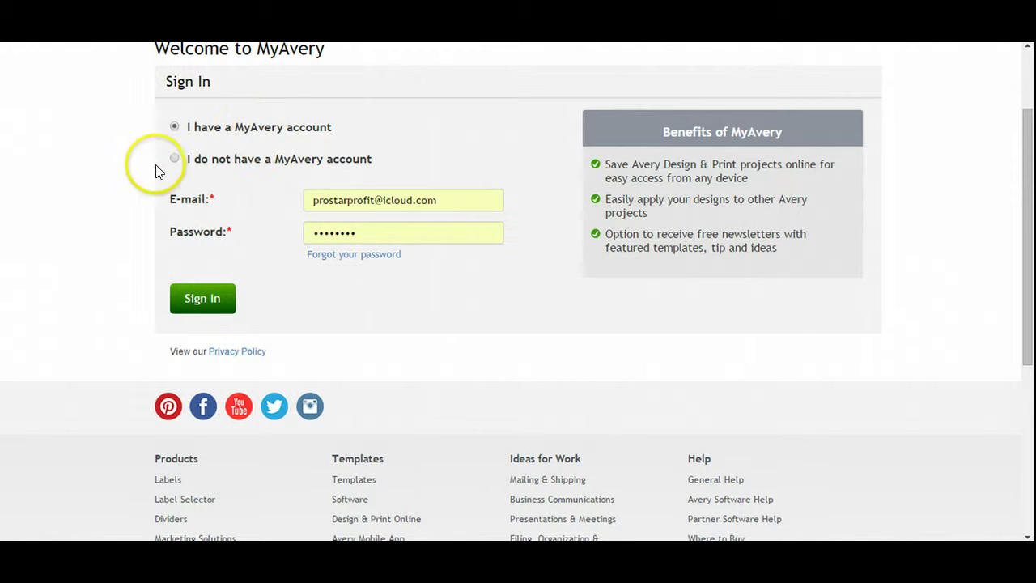
Step: Choose 'I do not have a MyAvery account' and step through the e-mail, password and name fields
left_click(175, 159)
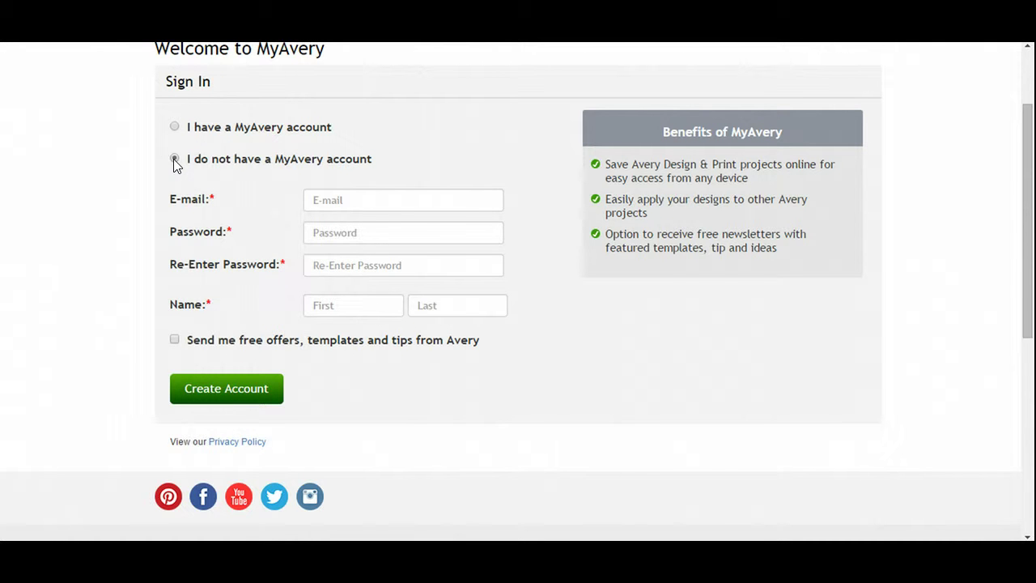
left_click(339, 204)
left_click(339, 231)
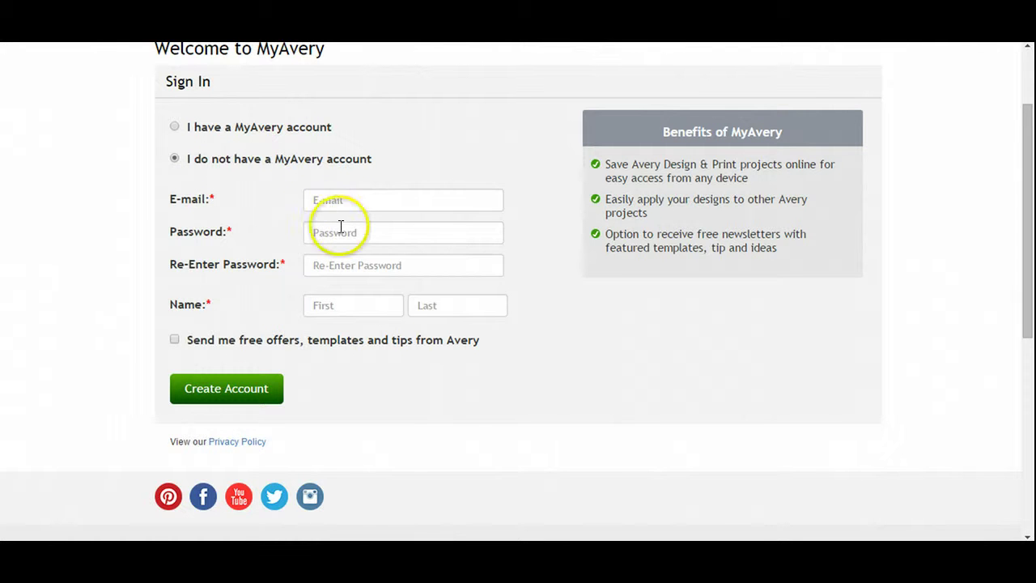
left_click(343, 268)
left_click(344, 302)
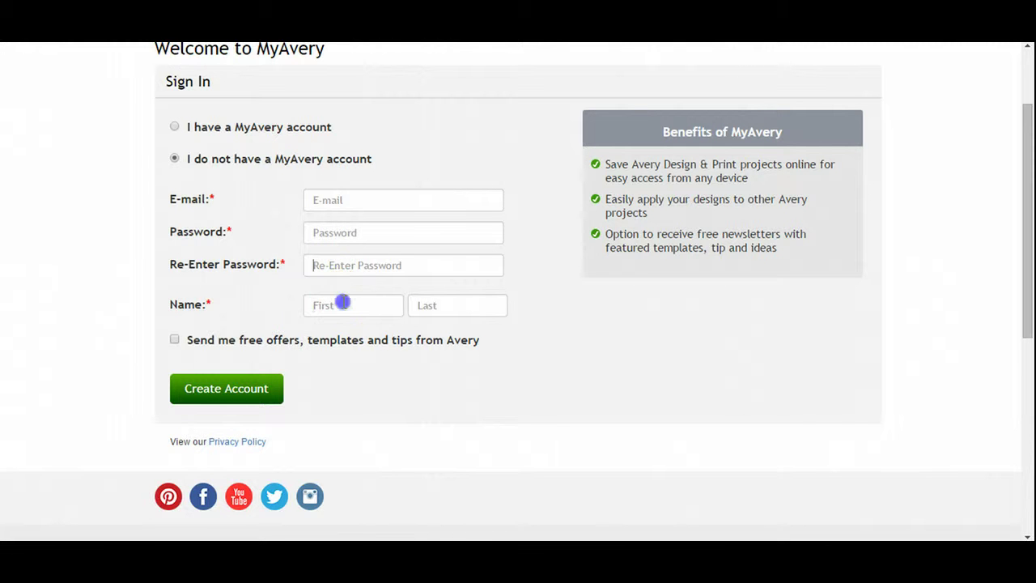
left_click(442, 306)
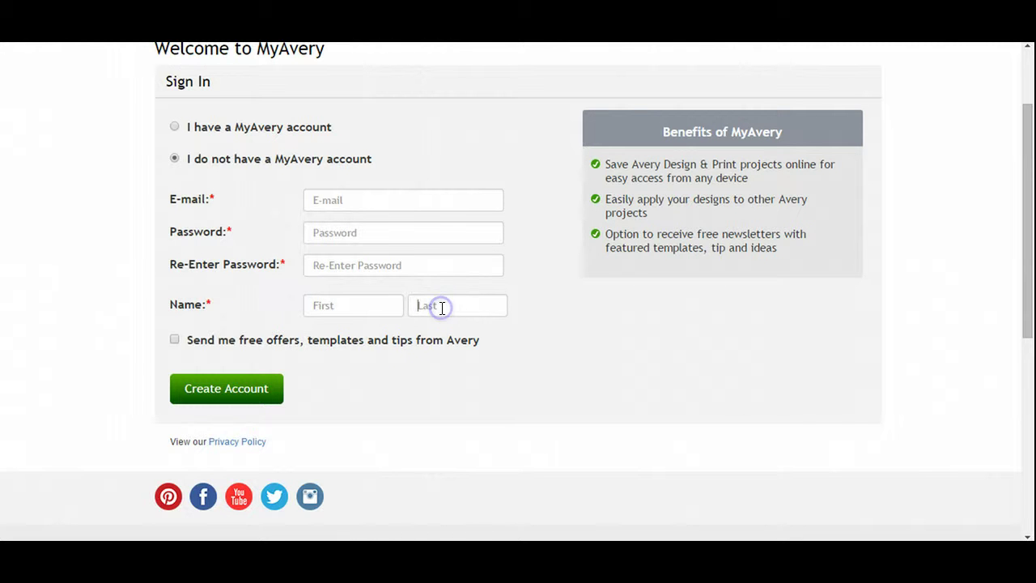
Step: Tick and untick the Avery free offers checkbox, then submit with Create Account
left_click(174, 340)
left_click(174, 339)
left_click(228, 396)
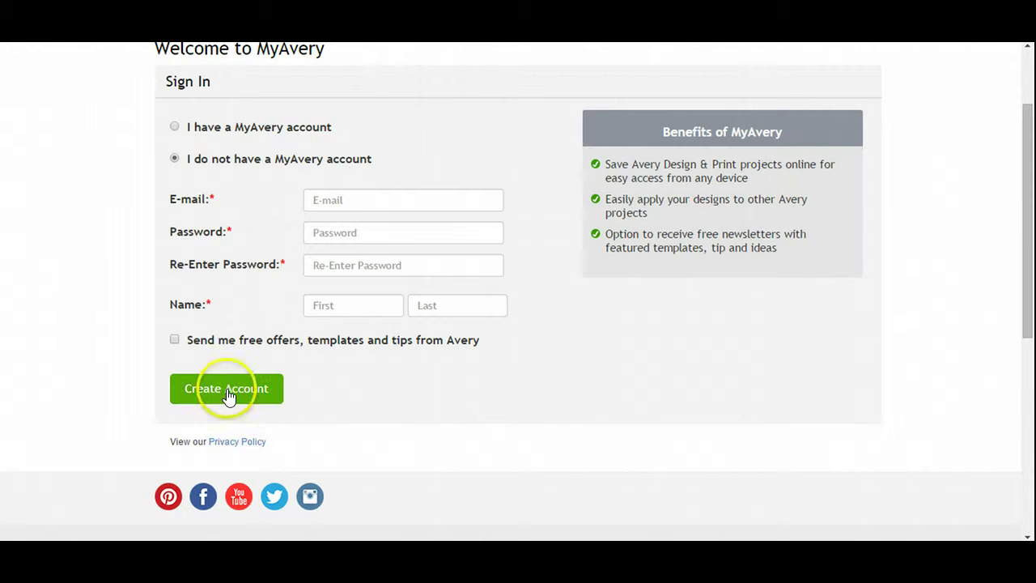